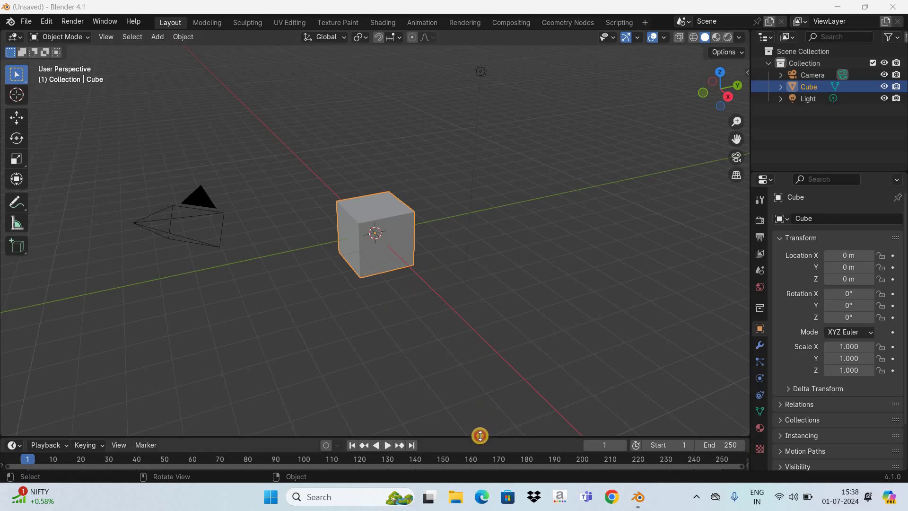
Step: Drag the timeline area taller and preview the scene through the camera
left_click_drag(480, 436, 468, 318)
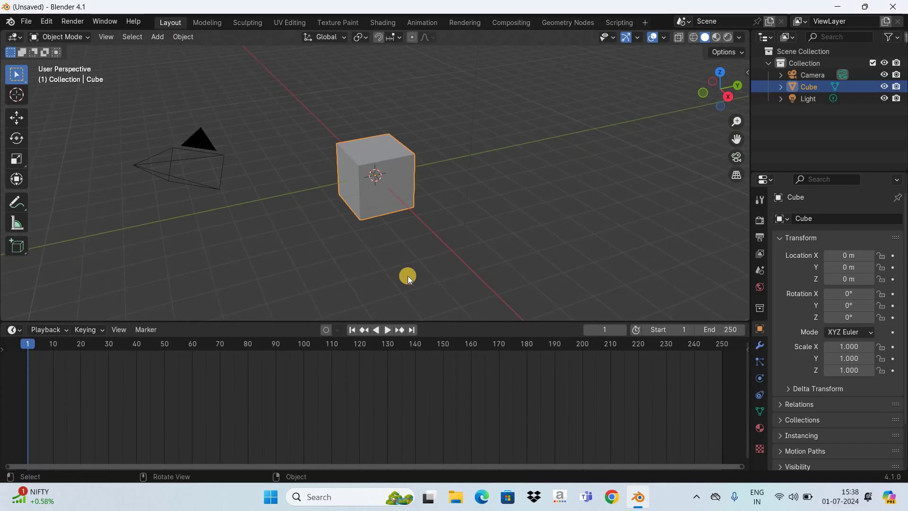
key("KP_0")
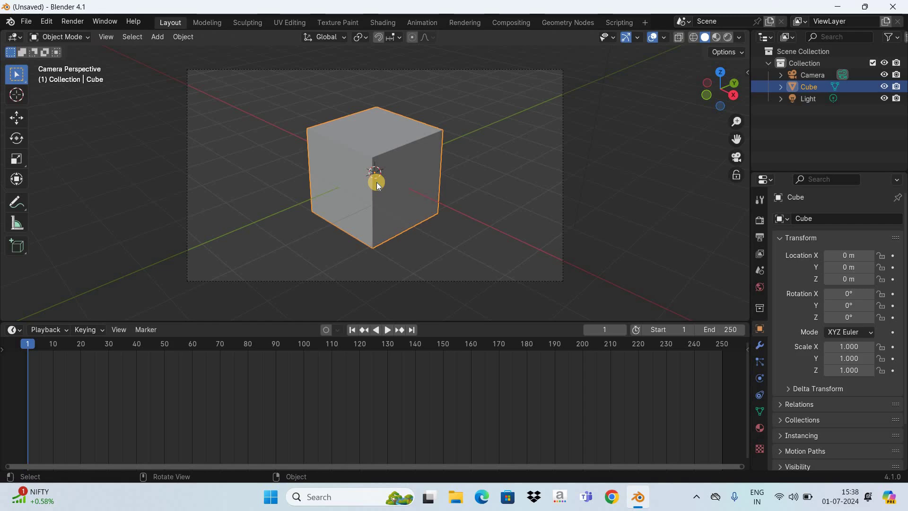
Step: Select the camera and bring up the context menu of its 50 mm Focal Length field
middle_click_drag(188, 97, 203, 134)
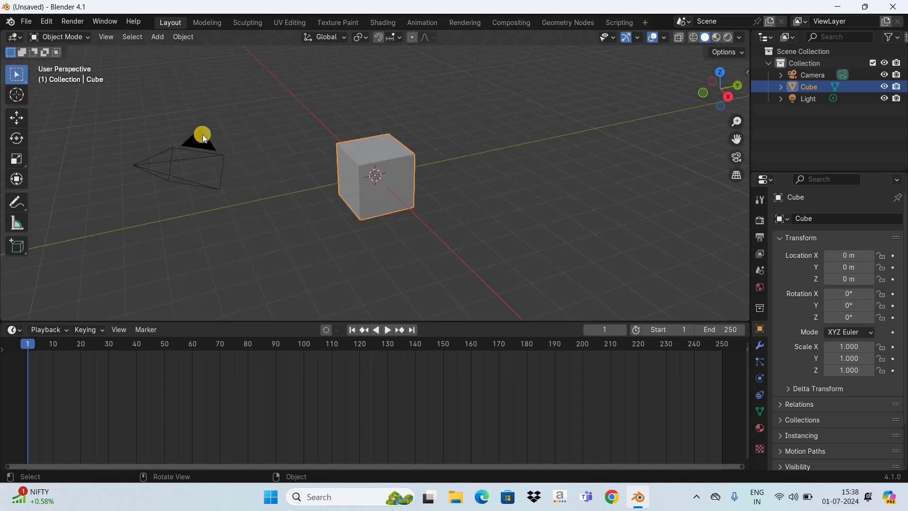
left_click(203, 135)
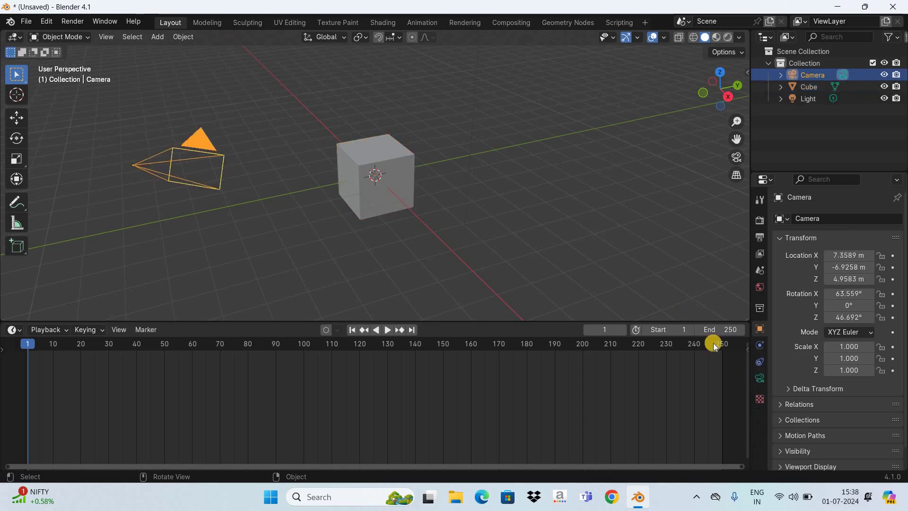
left_click(761, 378)
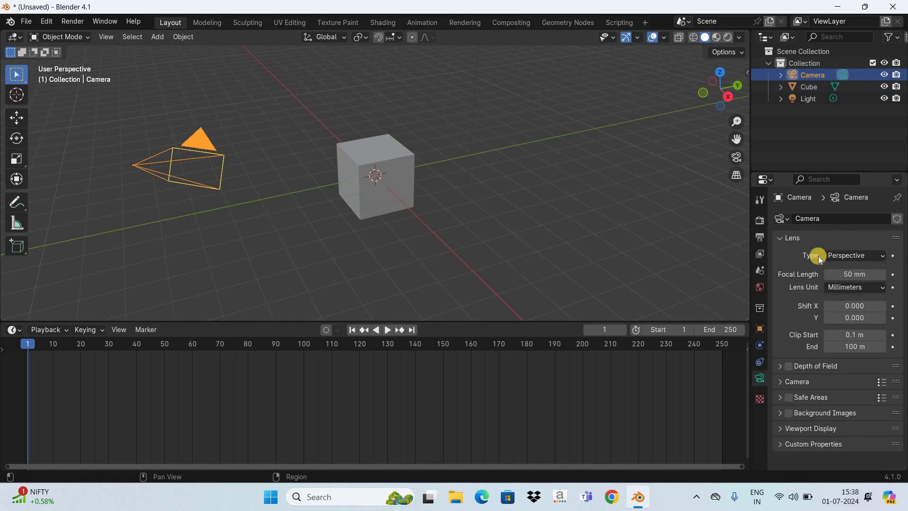
right_click(847, 275)
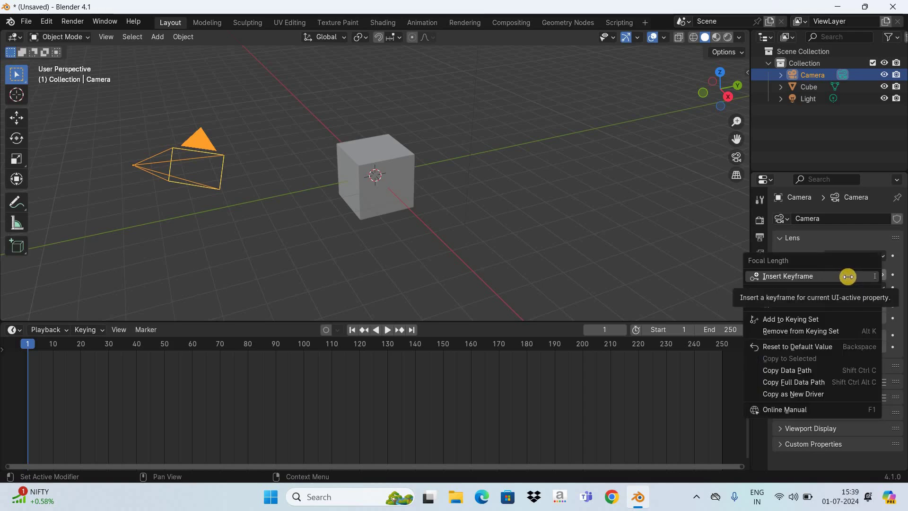
Step: Keyframe the 50 mm focal length at frame 1, then move the playhead to frame 30
left_click(847, 277)
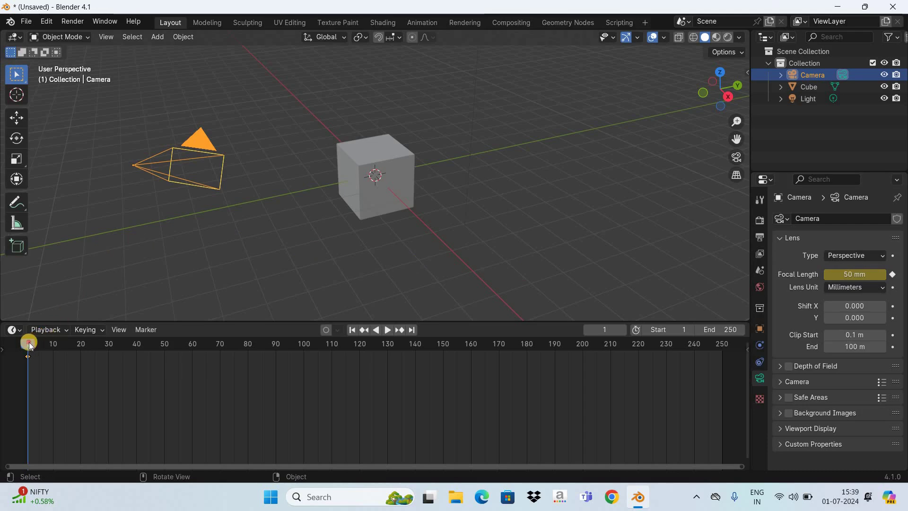
left_click(64, 381)
key("space")
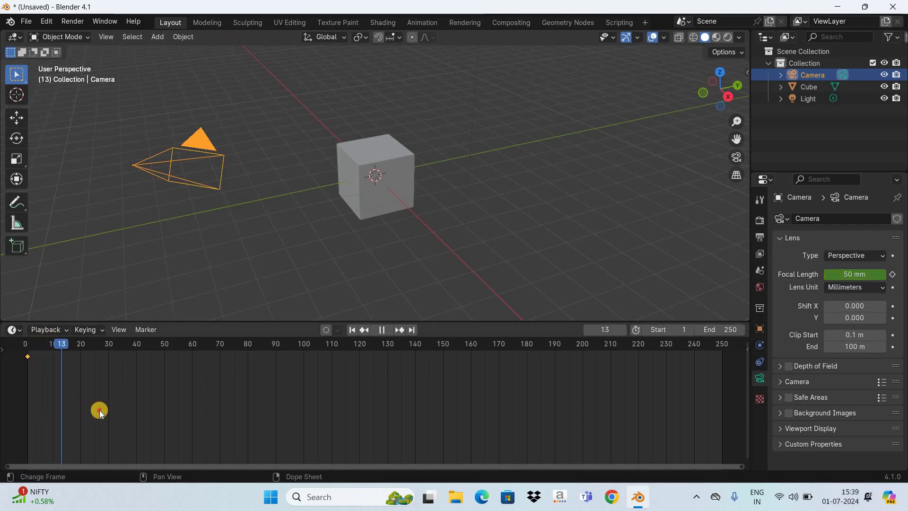
left_click(109, 415)
key("space")
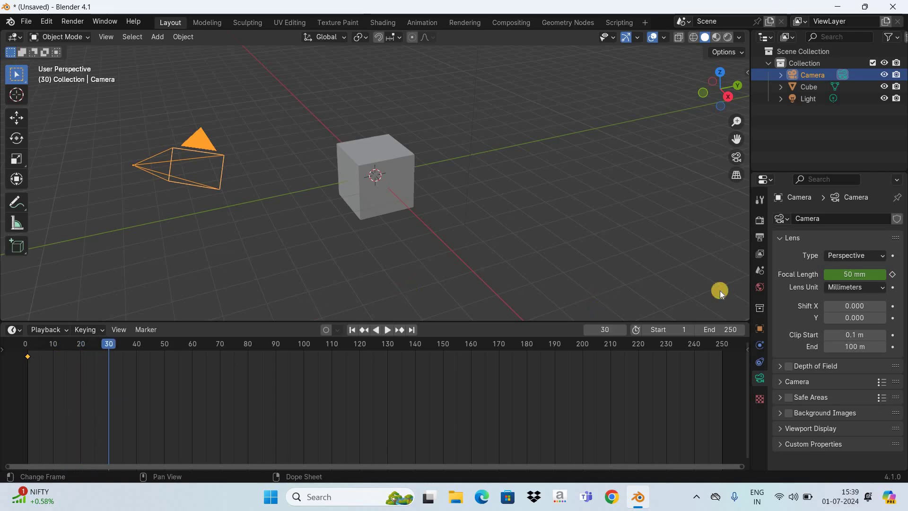
Step: Set Focal Length to 75 mm, keyframe it at frame 30, and return to frame 1
left_click(859, 275)
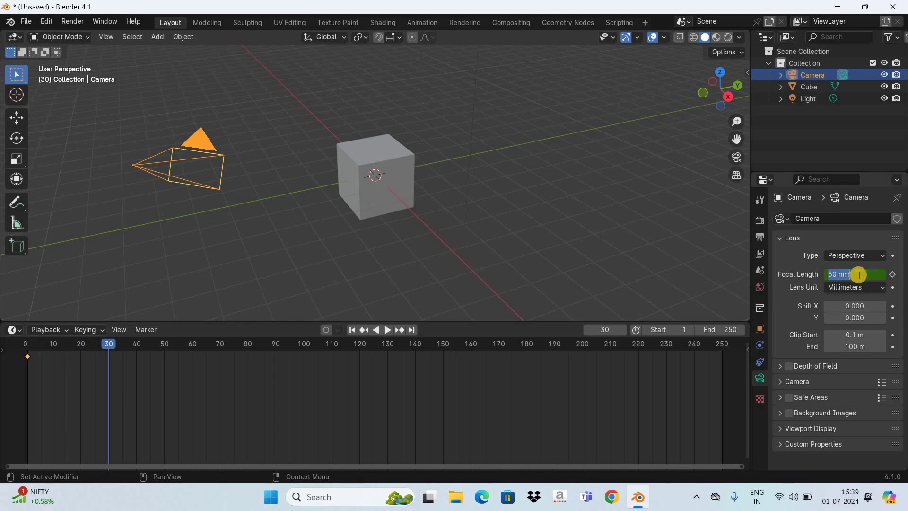
type("75")
key("Return")
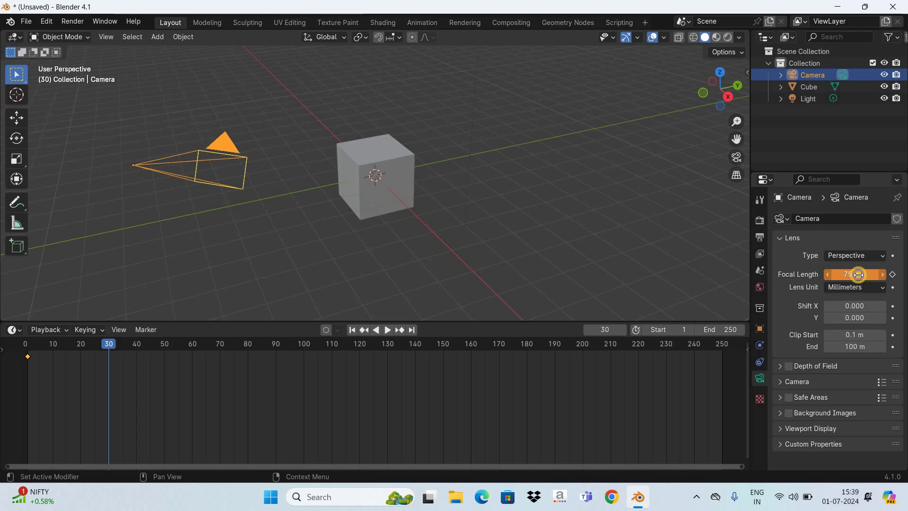
right_click(858, 275)
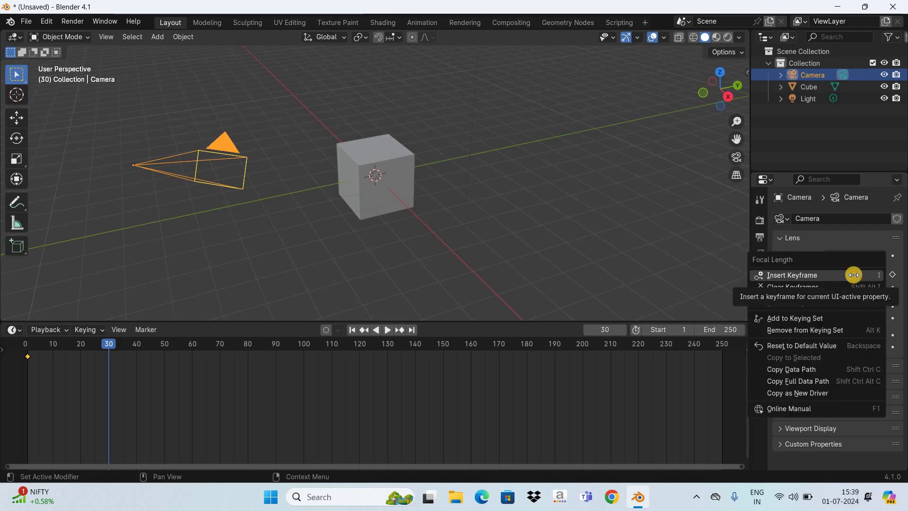
left_click(854, 275)
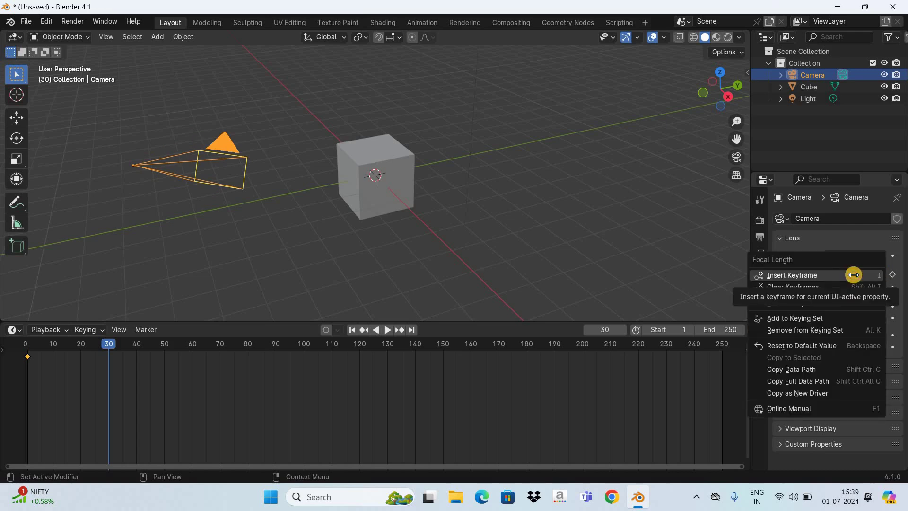
left_click(352, 328)
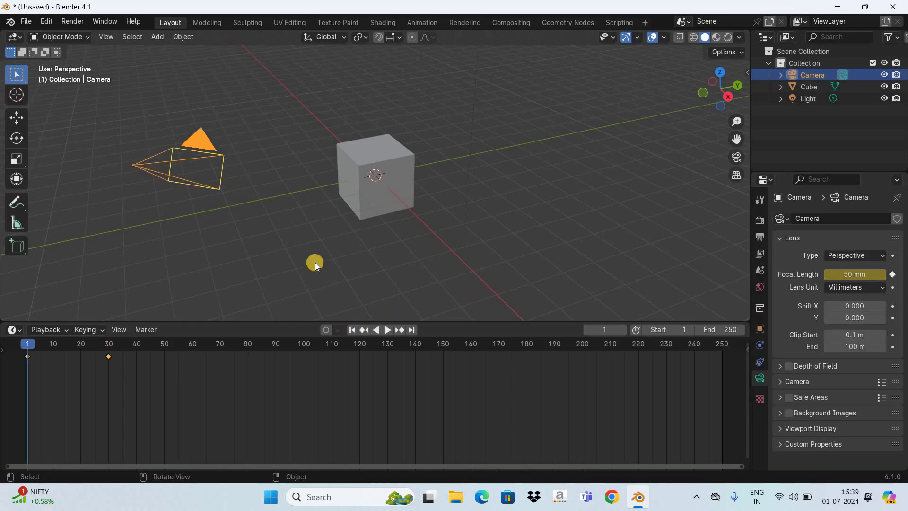
Step: In camera view, play the 50–75 mm zoom twice from the start and rewind to frame 1
key("KP_0")
key("space")
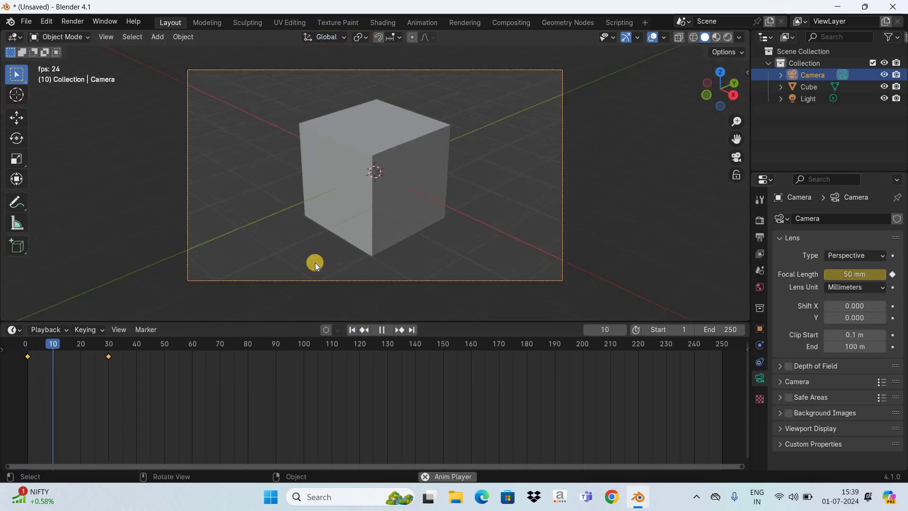
key("space")
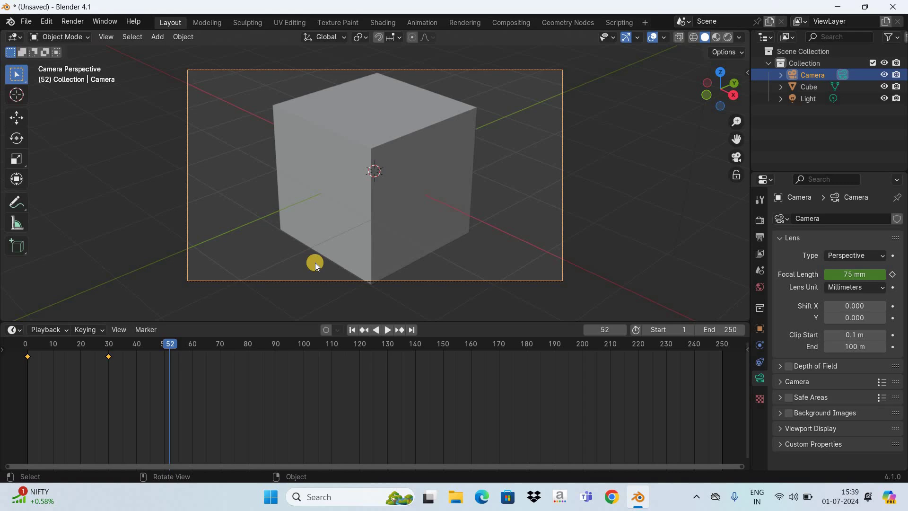
left_click(353, 330)
key("space")
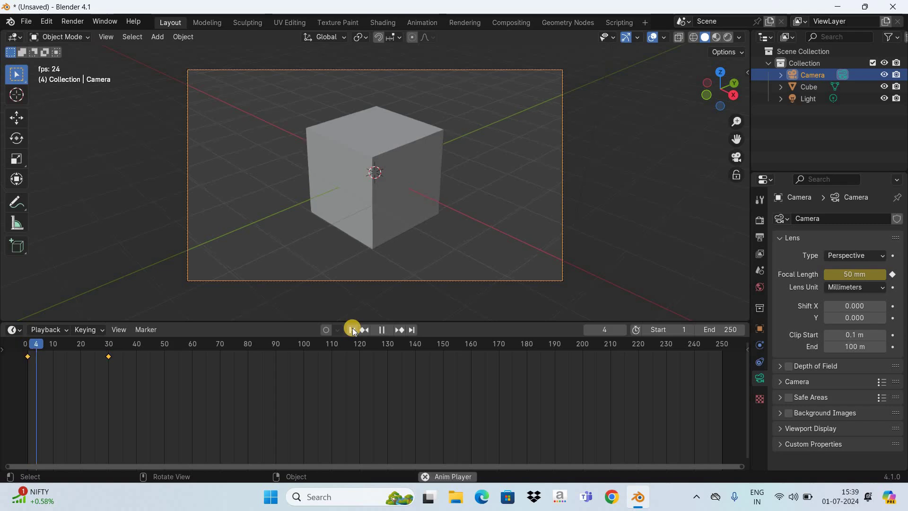
key("space")
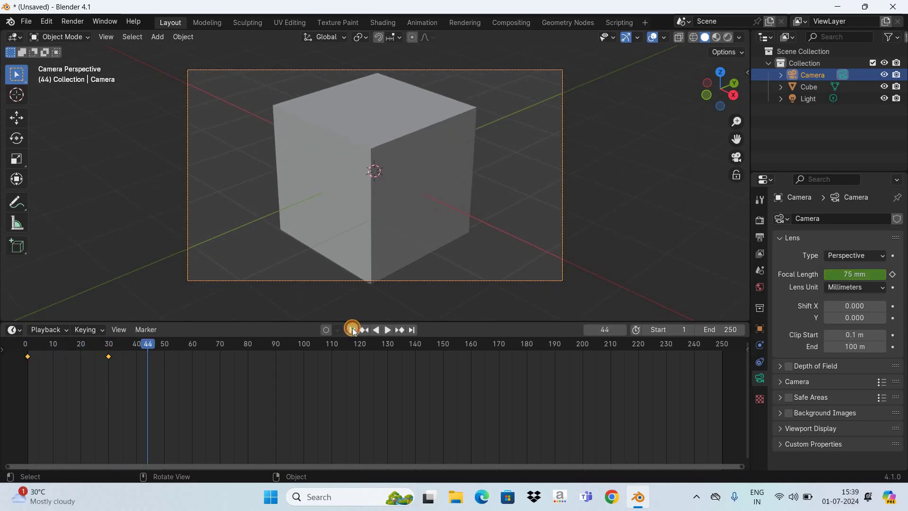
left_click(353, 329)
left_click(24, 345)
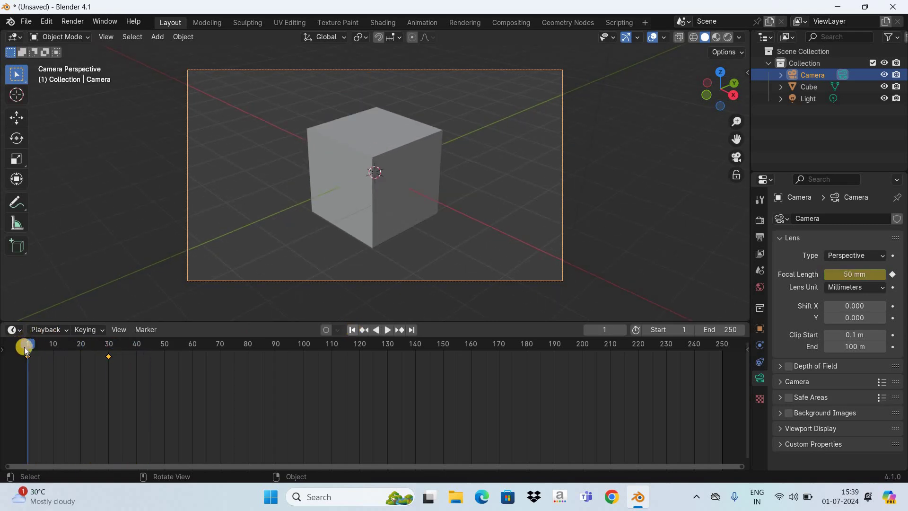
Step: Move to frame 60, set Focal Length to 25 mm, and keyframe it there
key("space")
left_click_drag(105, 391, 108, 391)
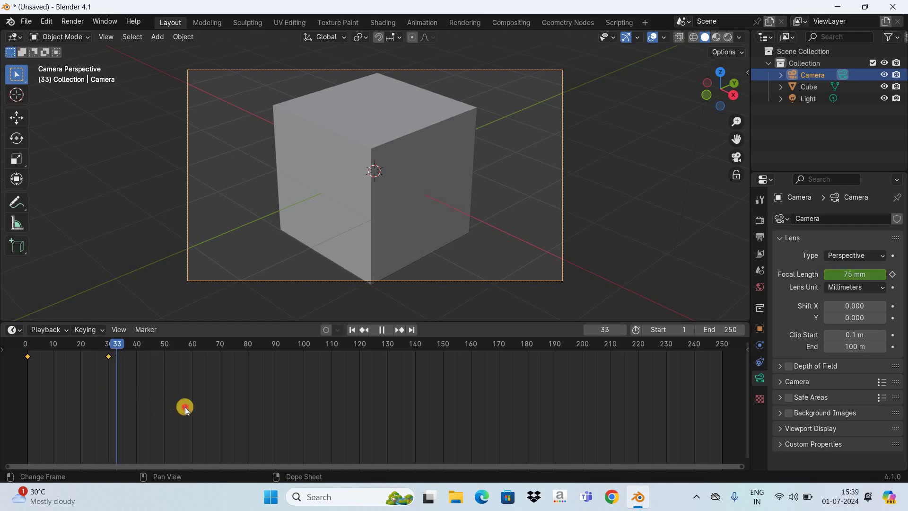
key("space")
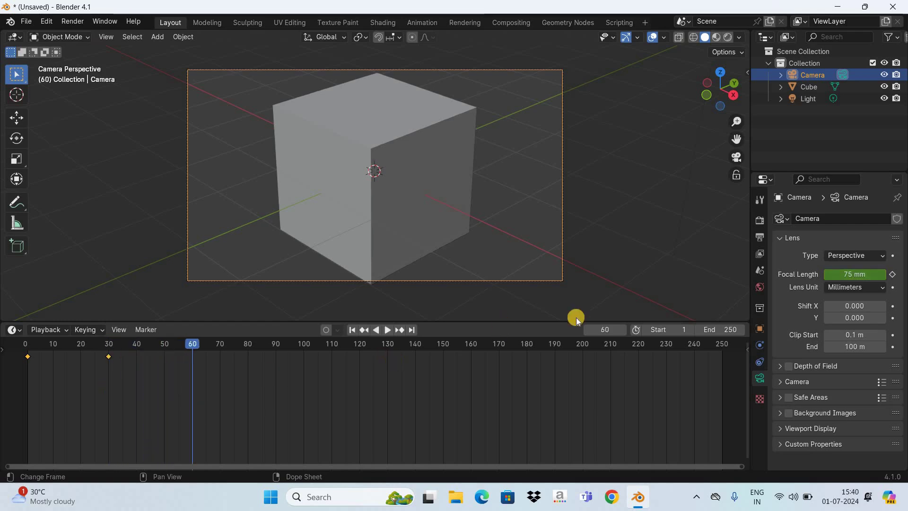
left_click(851, 275)
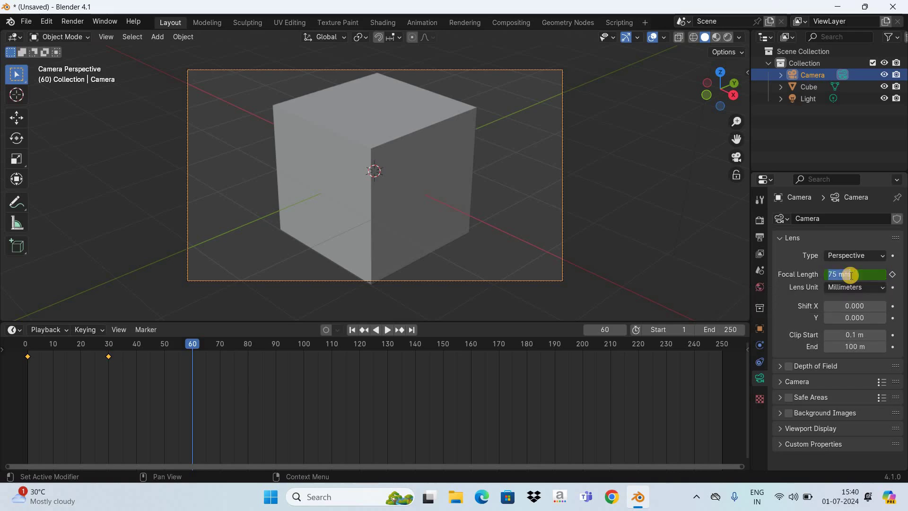
key("BackSpace")
type("25")
key("Return")
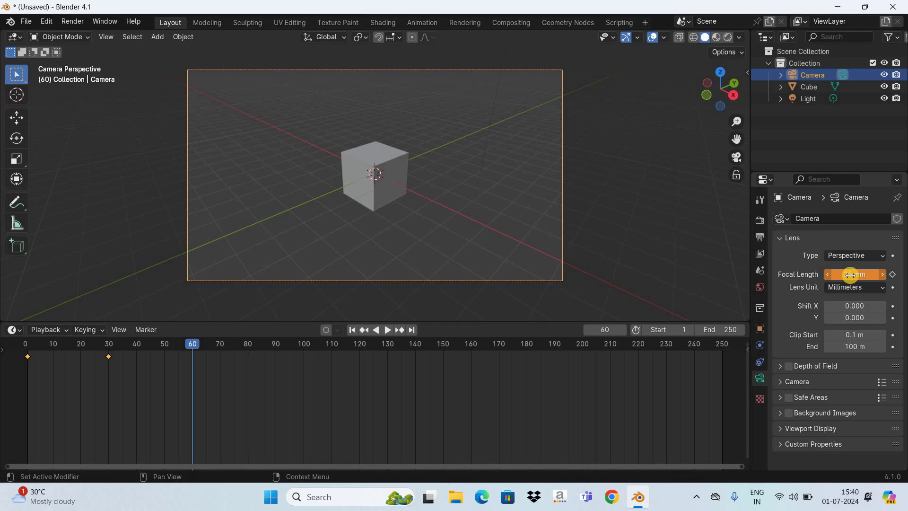
right_click(850, 275)
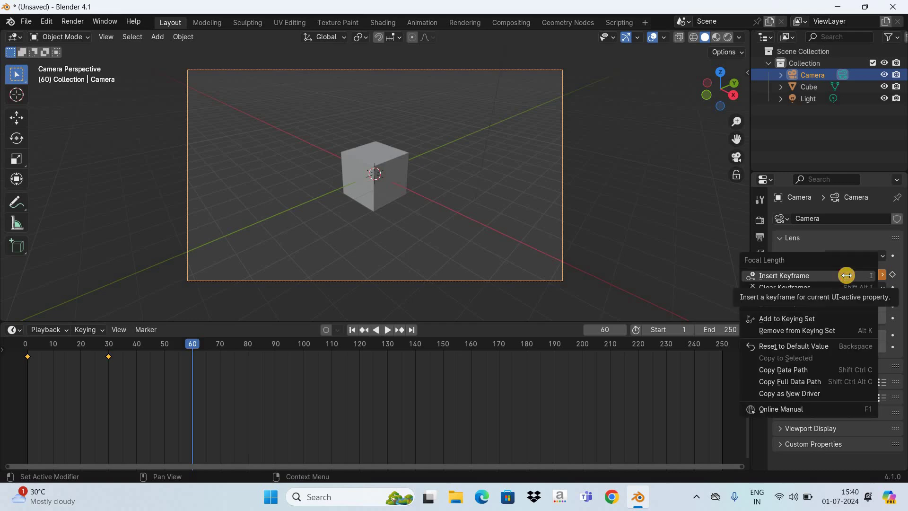
left_click(847, 276)
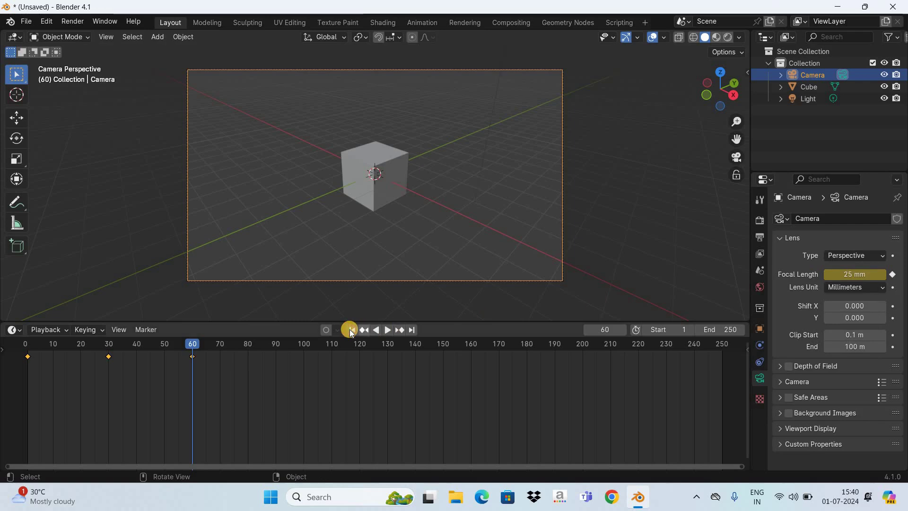
key("shift+Left")
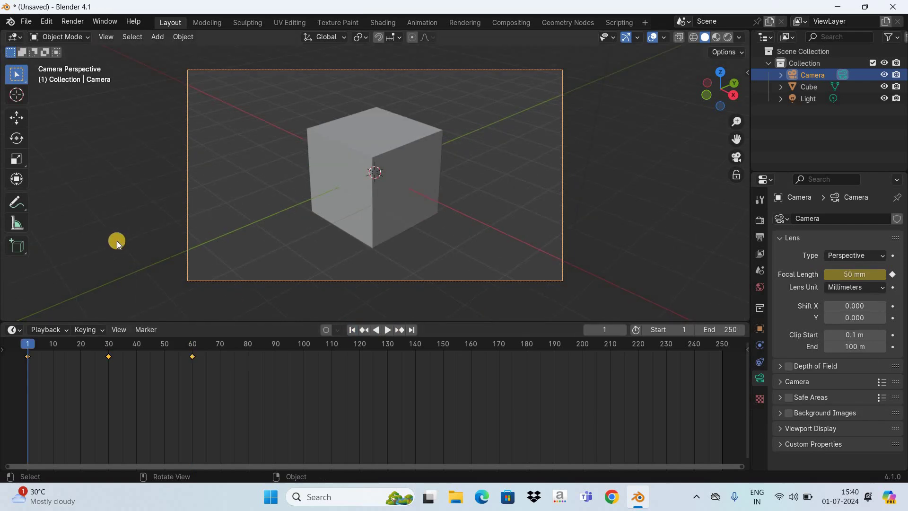
key("space")
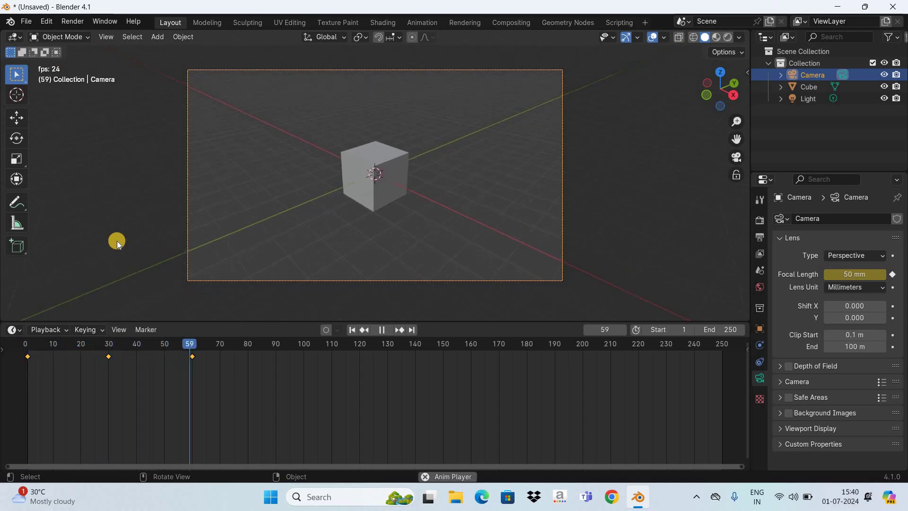
left_click(380, 330)
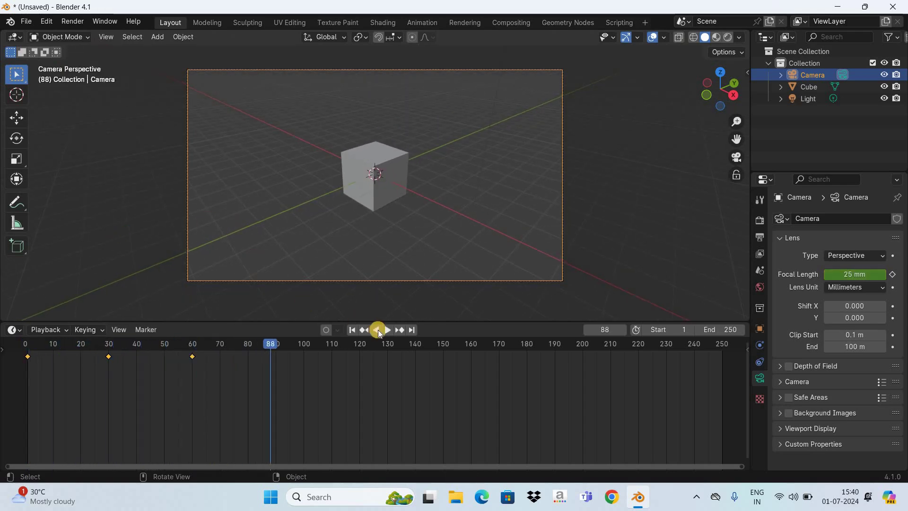
left_click(352, 330)
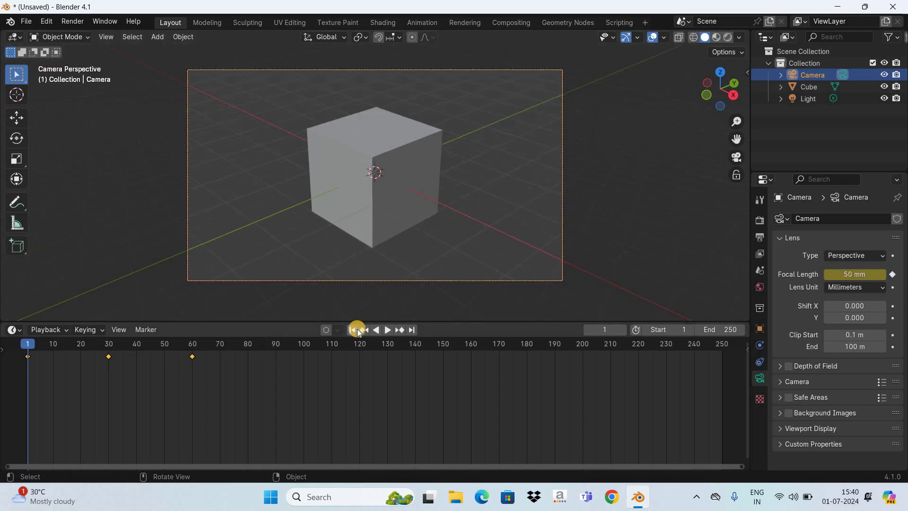
key("space")
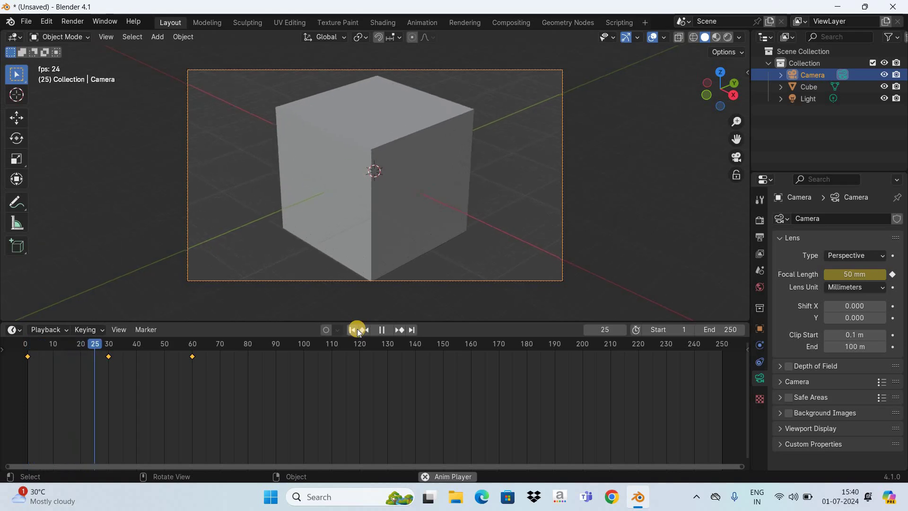
key("space")
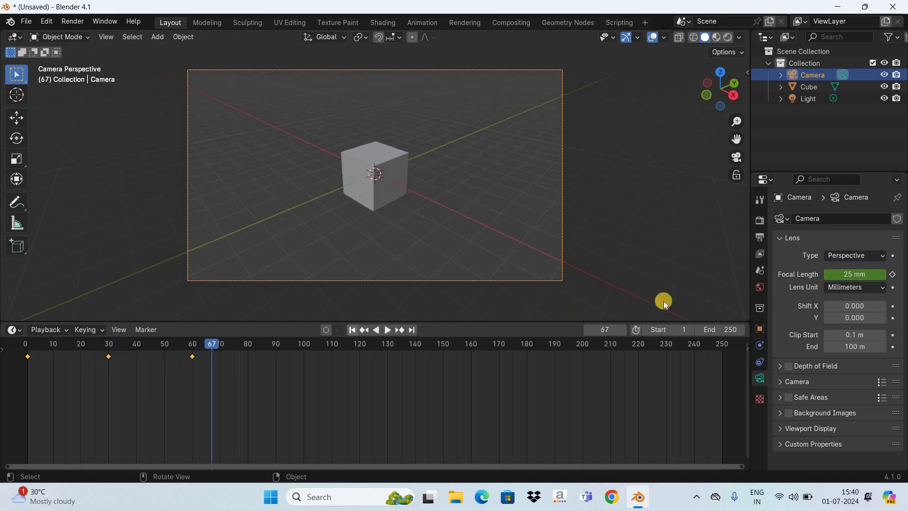
Step: Set the animation end frame to 60, jump to frame 1, and exit camera view
left_click(731, 330)
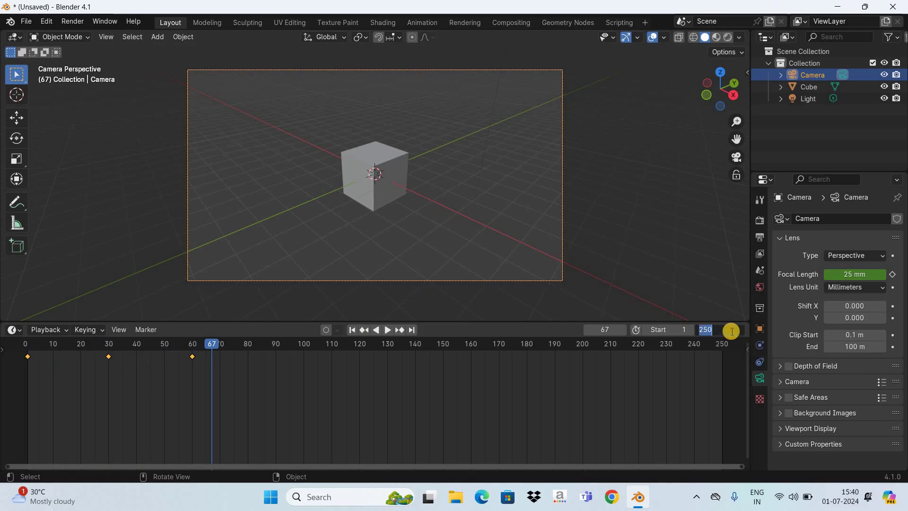
type("60")
key("Return")
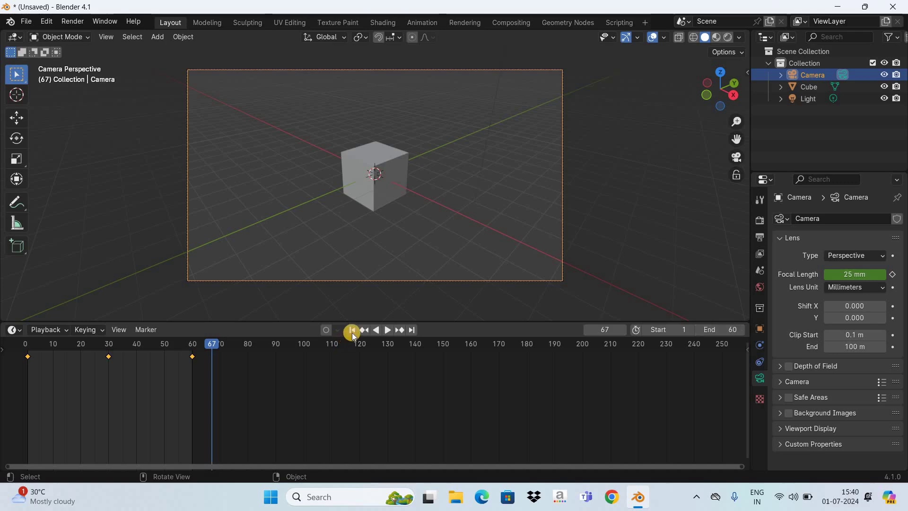
key("shift+Left")
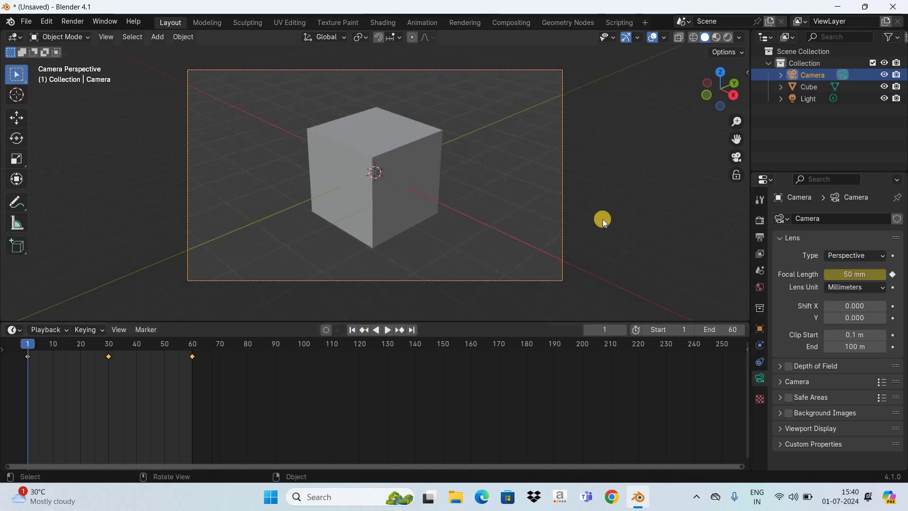
key("KP_0")
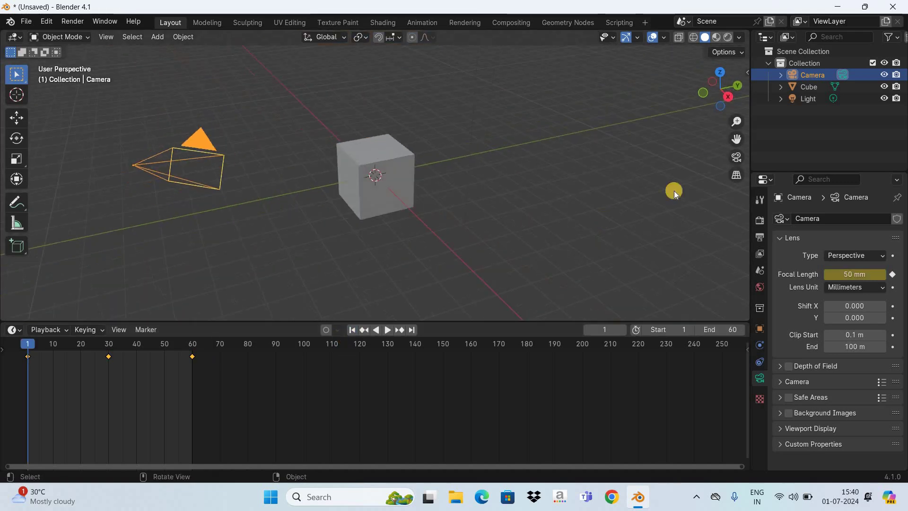
Step: Switch to Top Orthographic view and zoom out until both the camera and cube show
key("KP_7")
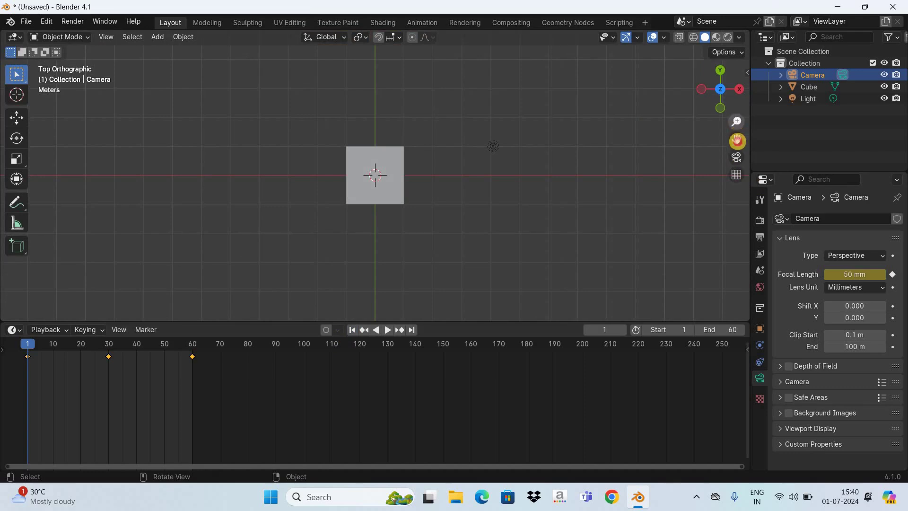
left_click_drag(737, 165, 637, 178)
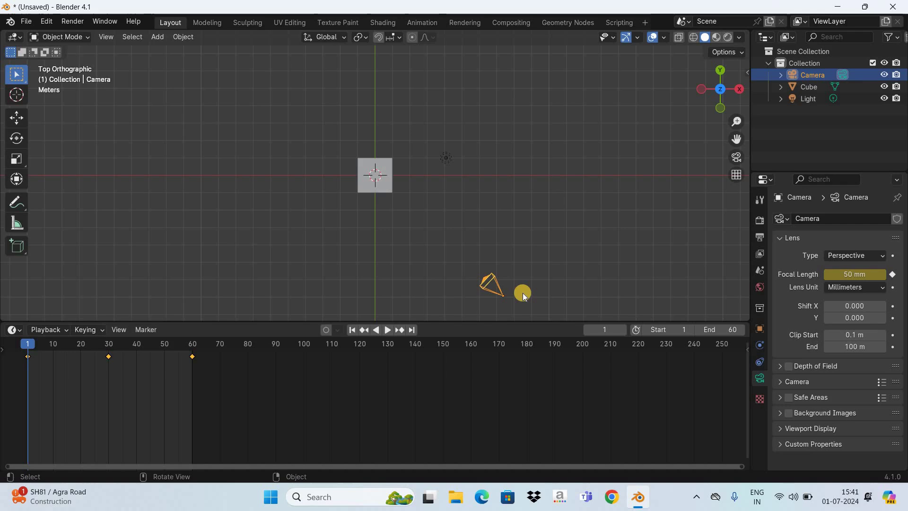
Step: Keyframe the camera's location at frame 1 and jump to frame 60
key("i")
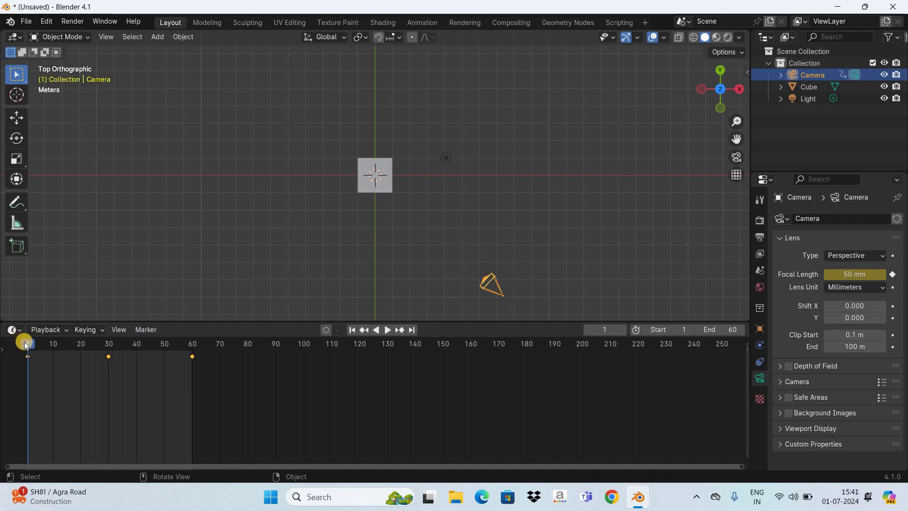
key("shift+ctrl+space")
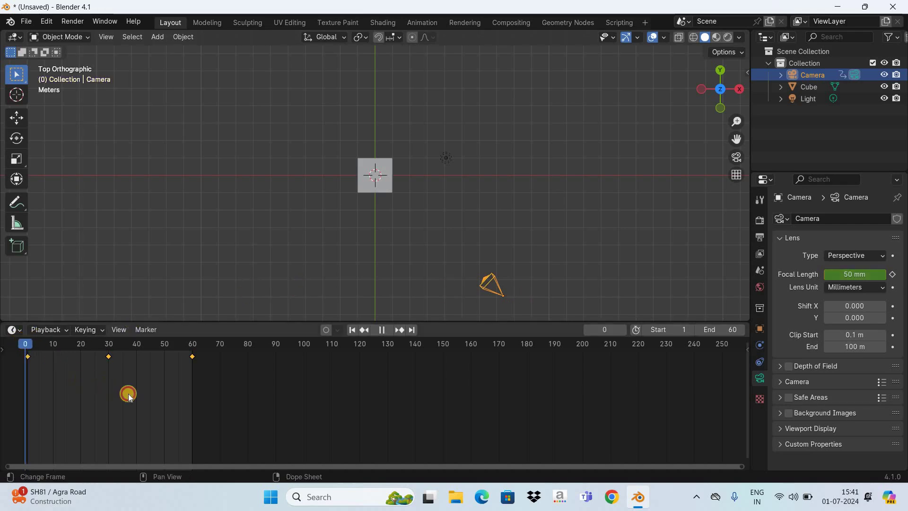
left_click(191, 409)
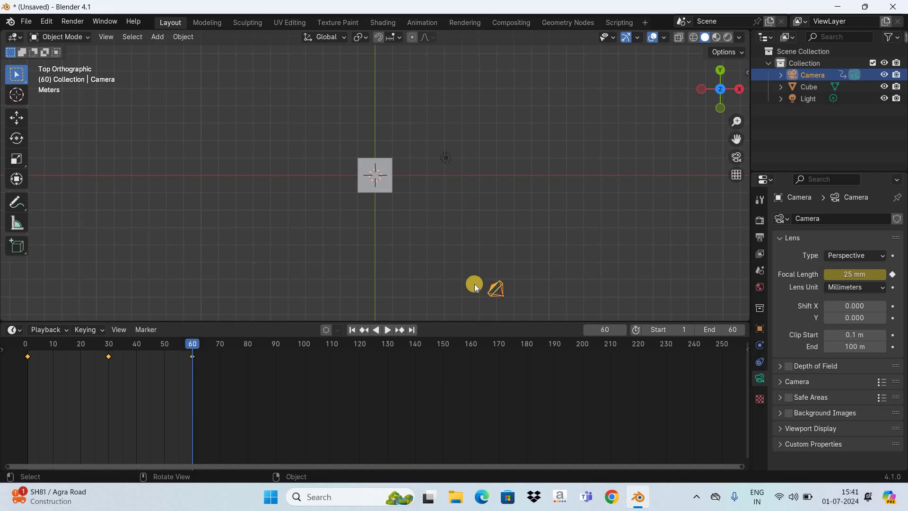
Step: Move the camera about 13.49 m along global Y, keyframe it at frame 60, and return to frame 1
key("g")
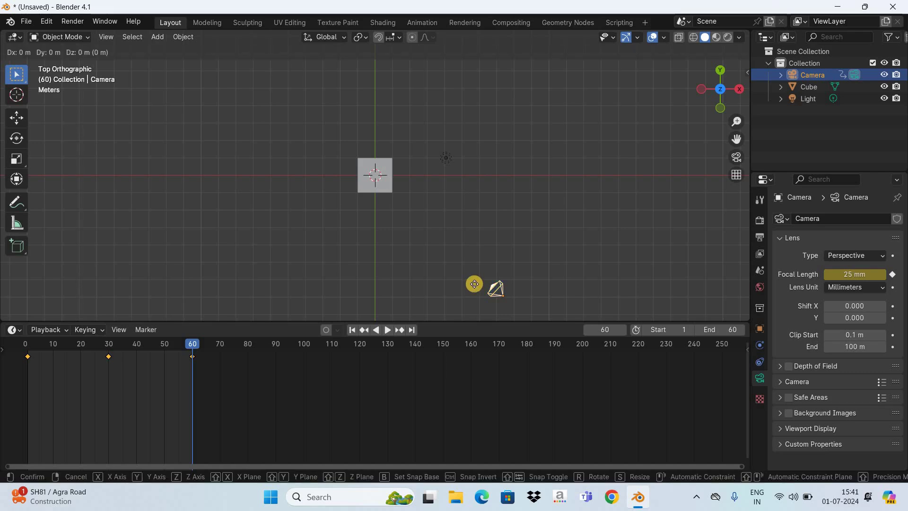
key("y")
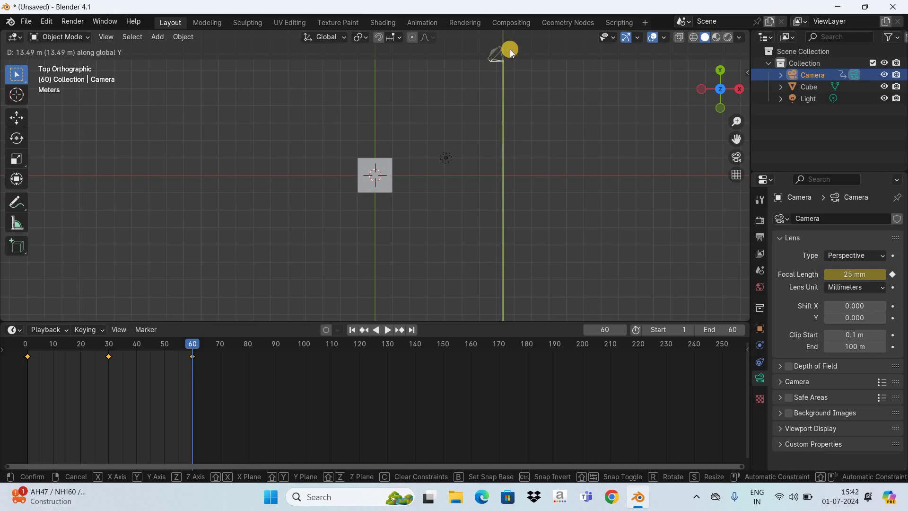
left_click(510, 49)
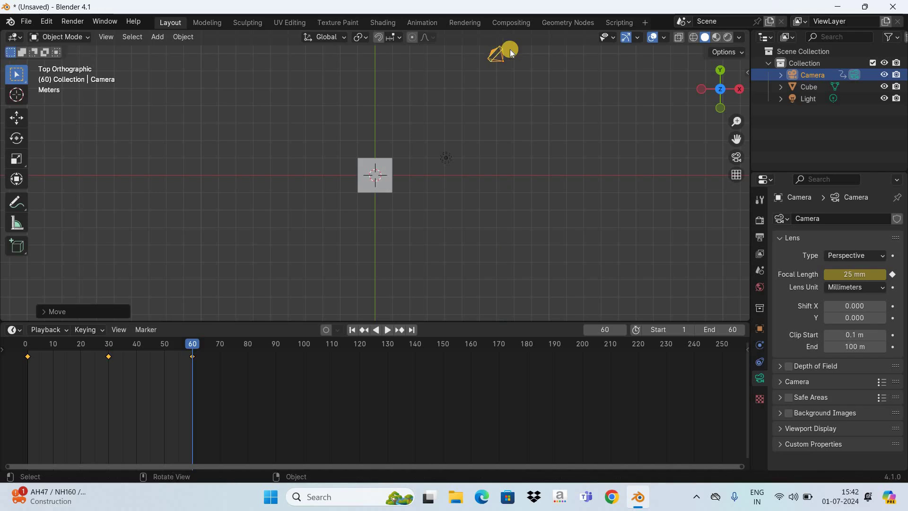
key("i")
left_click(352, 329)
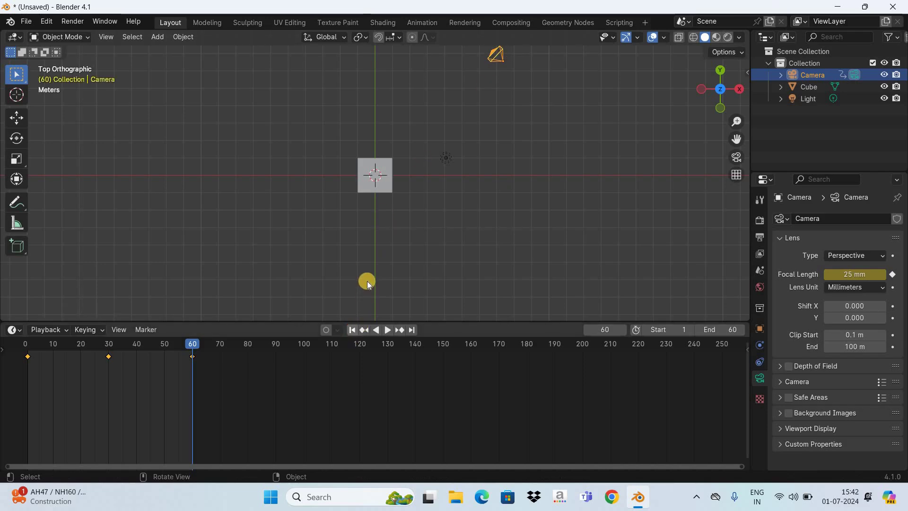
Step: Play the combined camera move and zoom in camera view, then return to frame 1
key("KP_0")
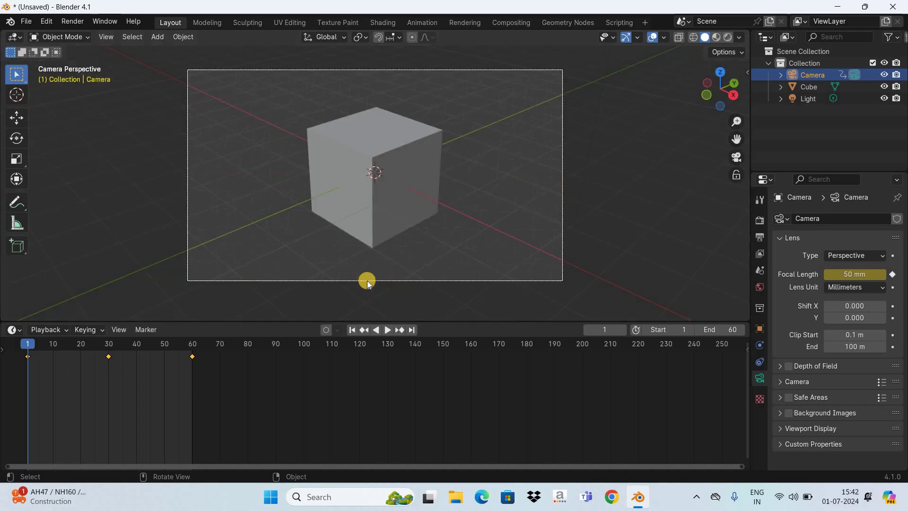
key("space")
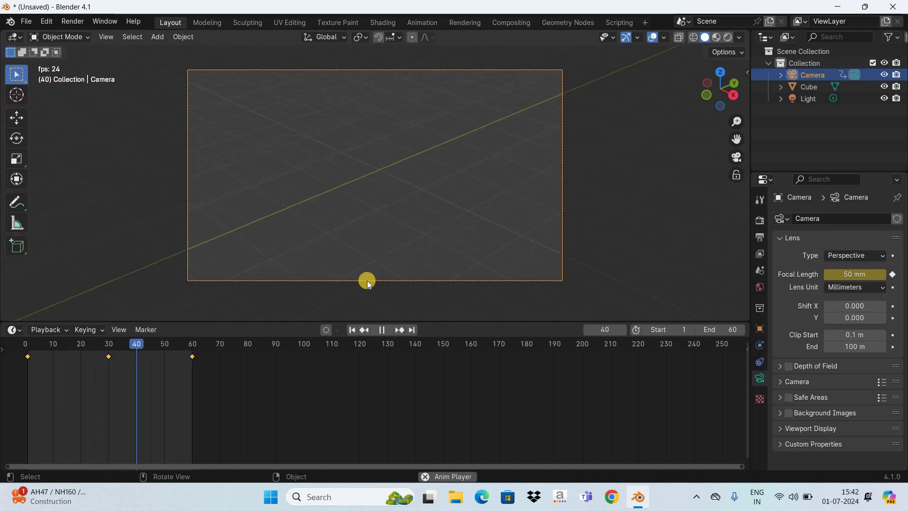
key("space")
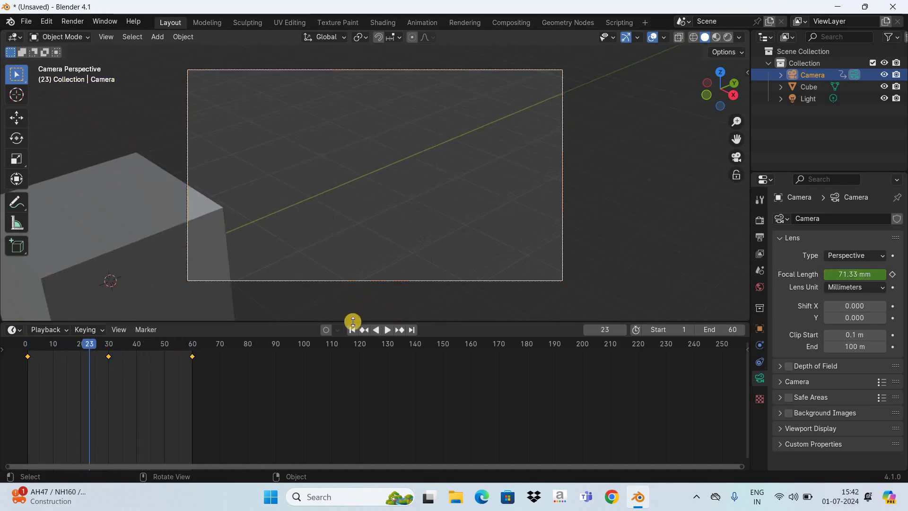
key("shift+Left")
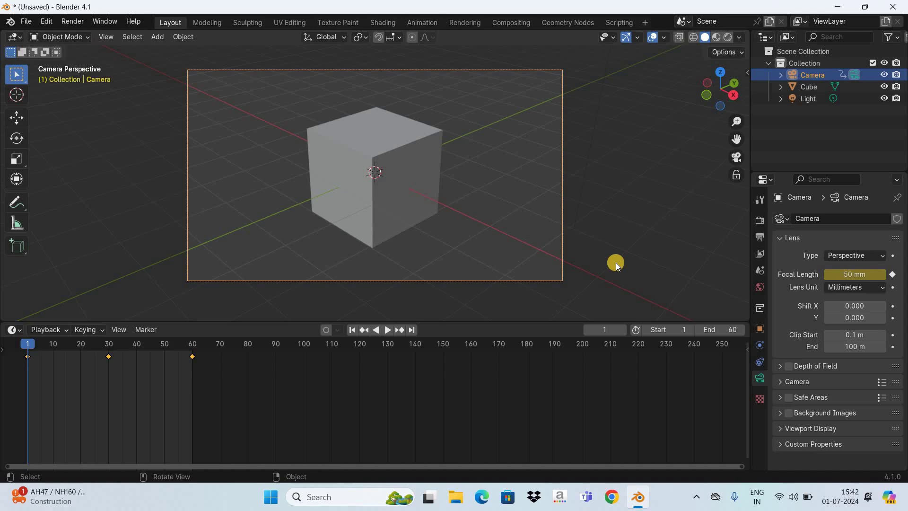
Step: Add a Track To constraint targeting the Cube to the camera, then play through camera view to check it
key("KP_7")
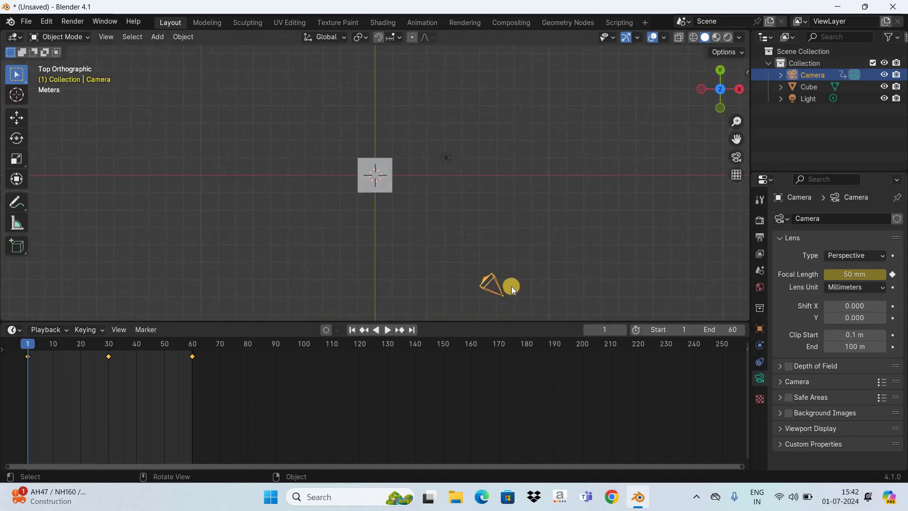
left_click(760, 362)
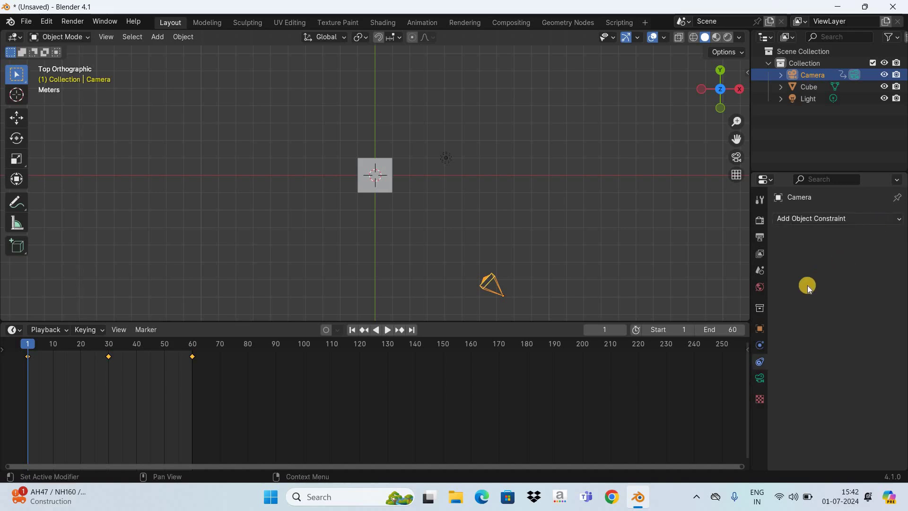
left_click(837, 218)
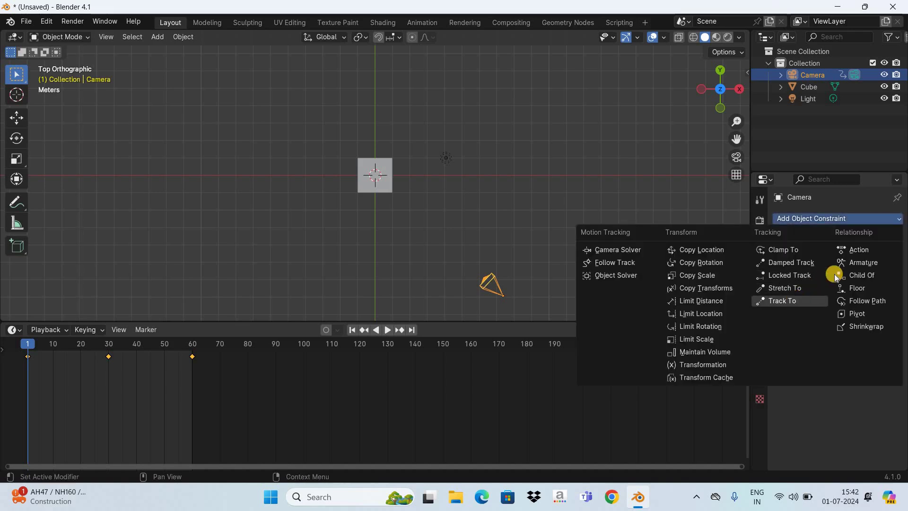
left_click(790, 301)
left_click(845, 255)
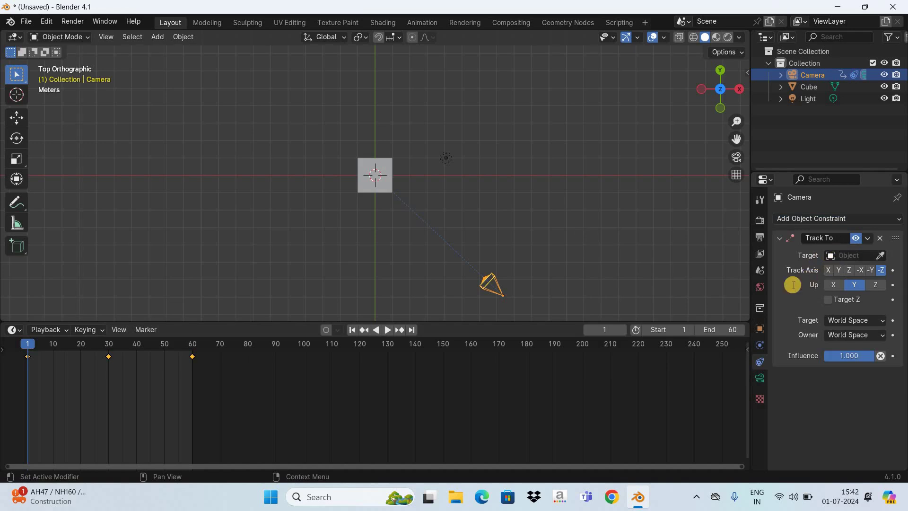
left_click(786, 285)
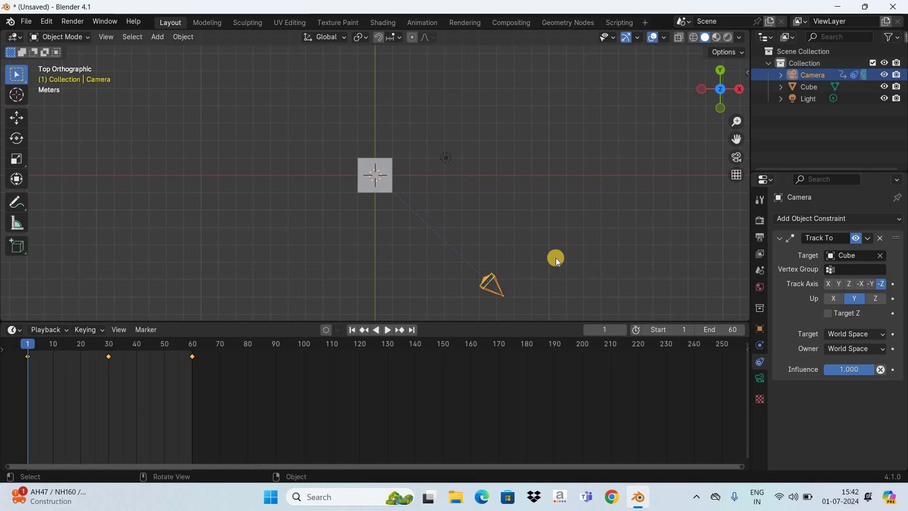
key("KP_0")
key("space")
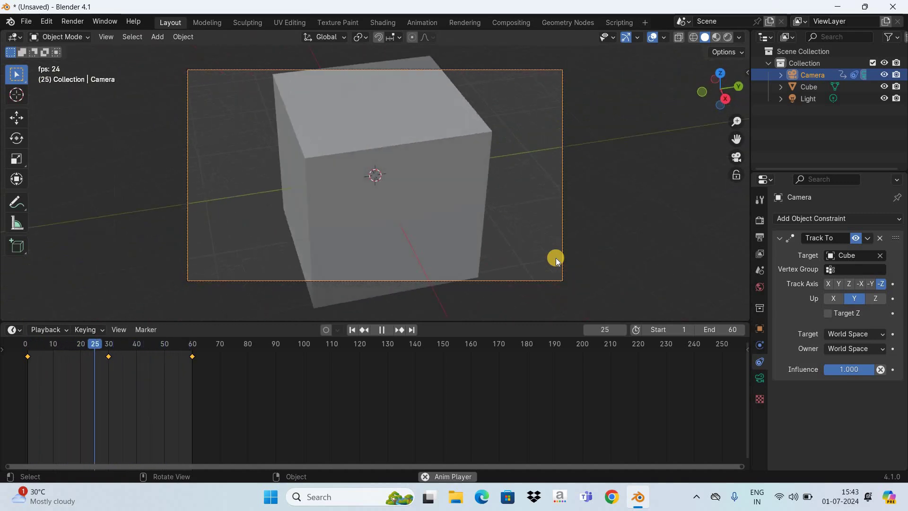
key("space")
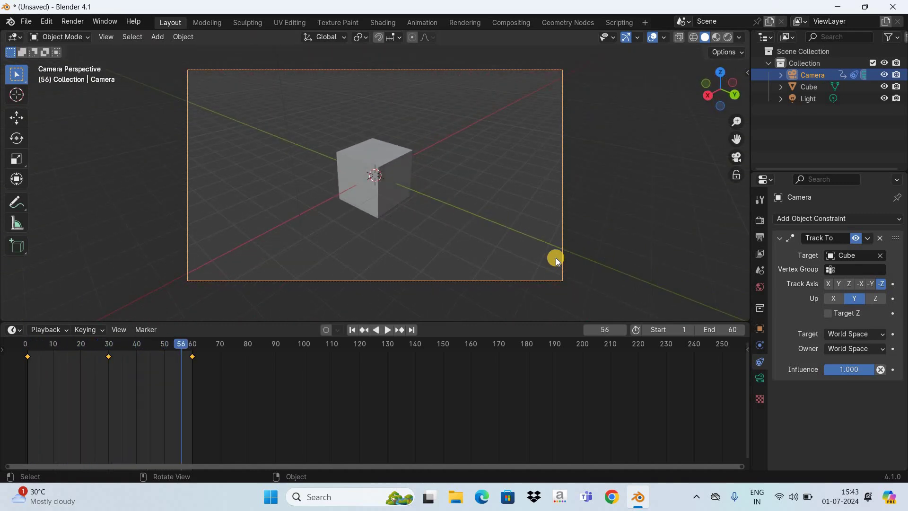